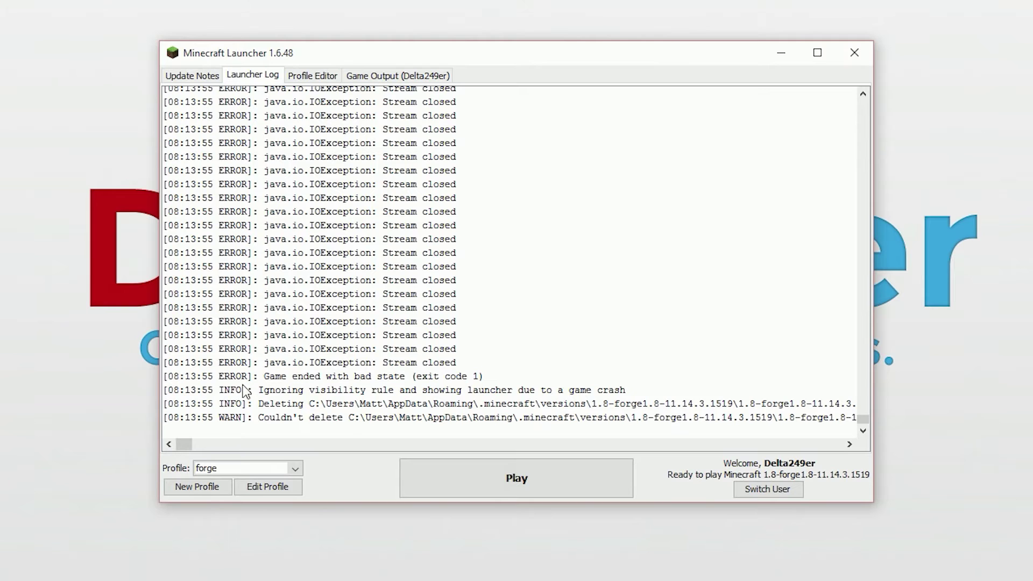
Highlight the game-crash line, then scroll up through the Game Output stack trace
{"action": "left_click_drag", "start_coordinate": [258, 391], "coordinate": [629, 395]}
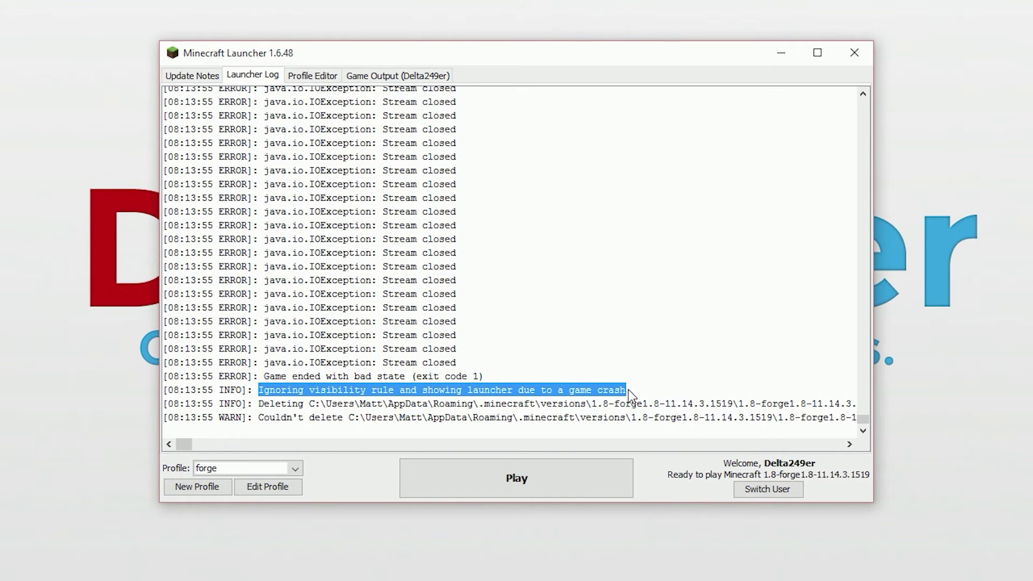
{"action": "left_click", "coordinate": [398, 76]}
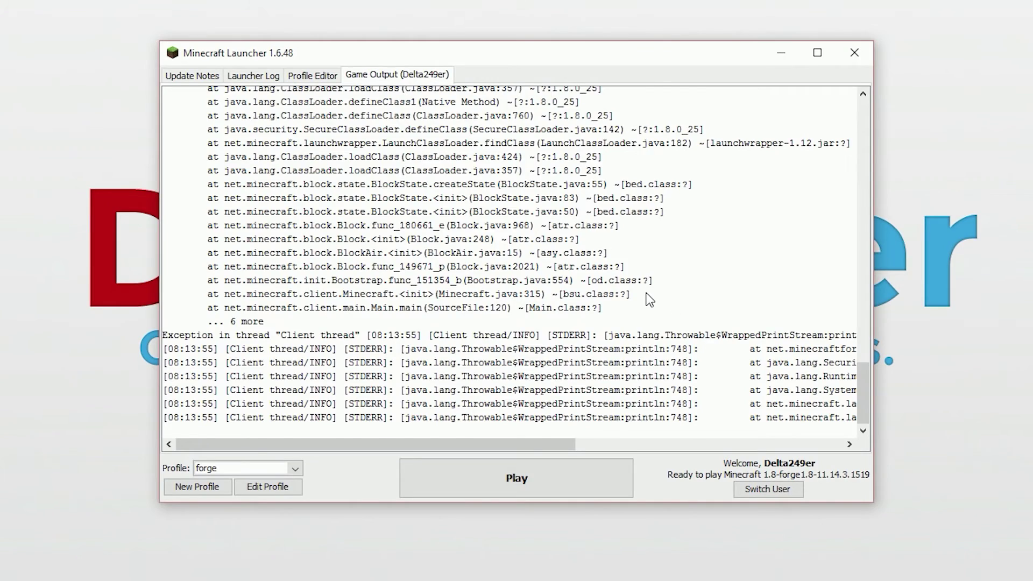
{"action": "scroll", "coordinate": [640, 300], "scroll_direction": "up", "scroll_amount": 5}
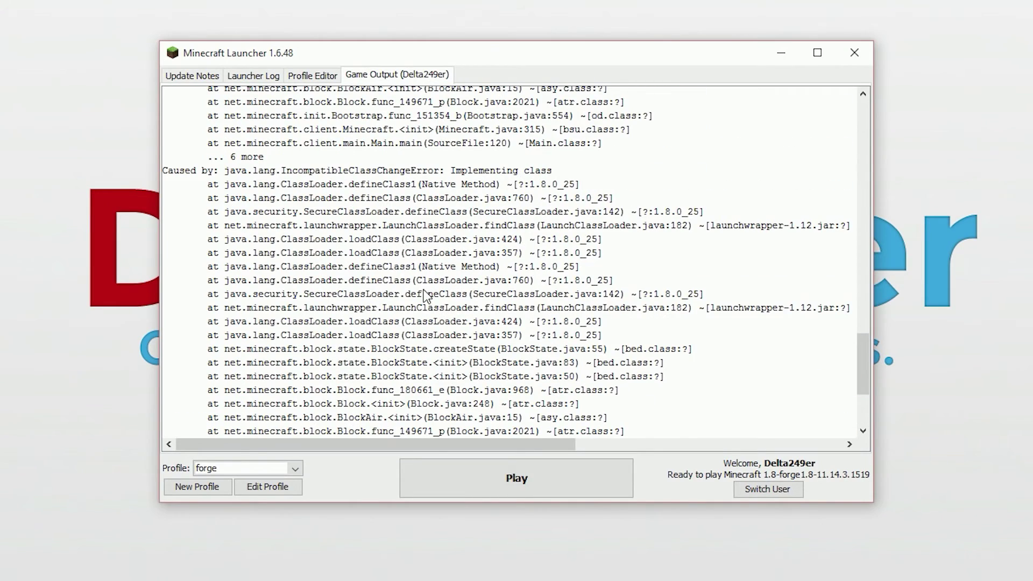
{"action": "scroll", "coordinate": [409, 293], "scroll_direction": "up", "scroll_amount": 10}
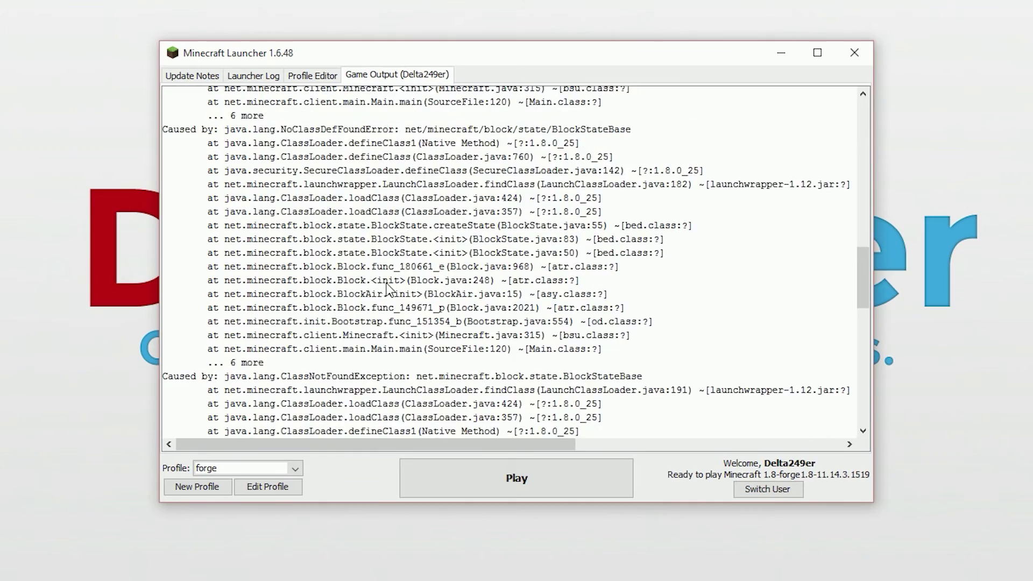
{"action": "scroll", "coordinate": [245, 213], "scroll_direction": "up", "scroll_amount": 10}
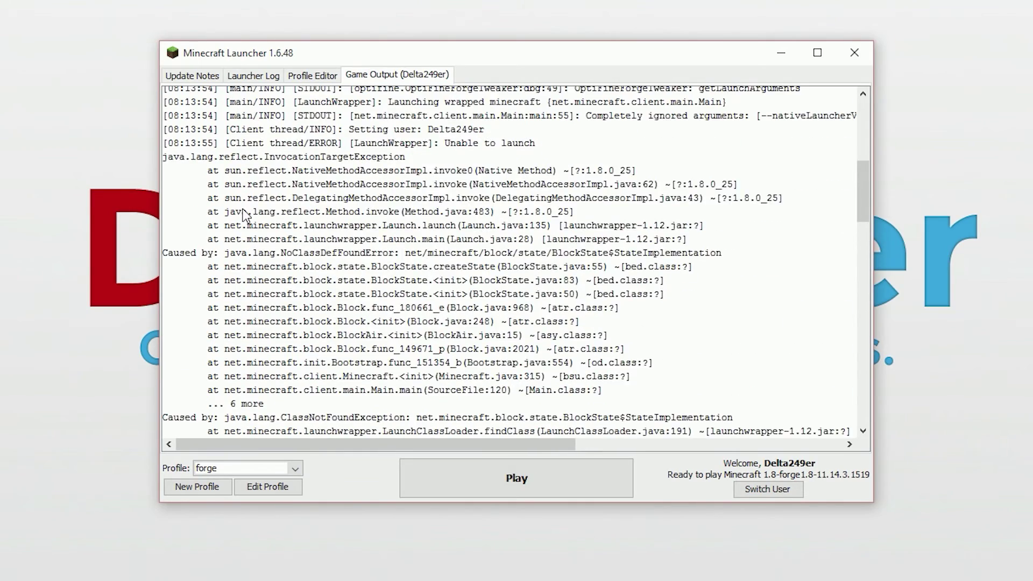
{"action": "scroll", "coordinate": [243, 209], "scroll_direction": "up", "scroll_amount": 1}
{"action": "left_click_drag", "start_coordinate": [214, 184], "coordinate": [594, 425]}
{"action": "left_click", "coordinate": [521, 319]}
Highlight the optifine.OptiFine class name and the OptiFine ZIP file entry in the log
{"action": "scroll", "coordinate": [469, 262], "scroll_direction": "up", "scroll_amount": 2}
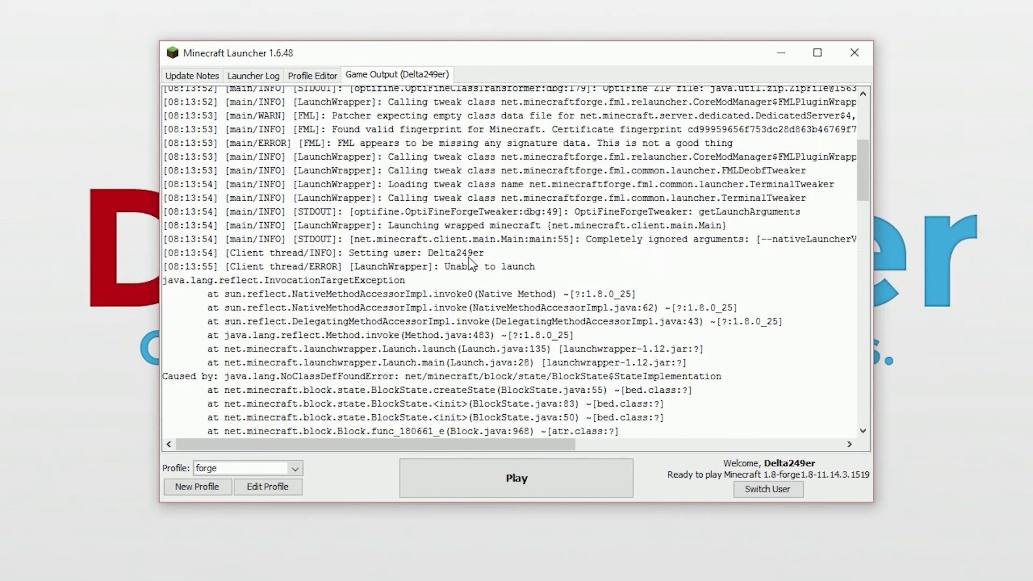
{"action": "scroll", "coordinate": [469, 262], "scroll_direction": "up", "scroll_amount": 1}
{"action": "scroll", "coordinate": [469, 261], "scroll_direction": "up", "scroll_amount": 1}
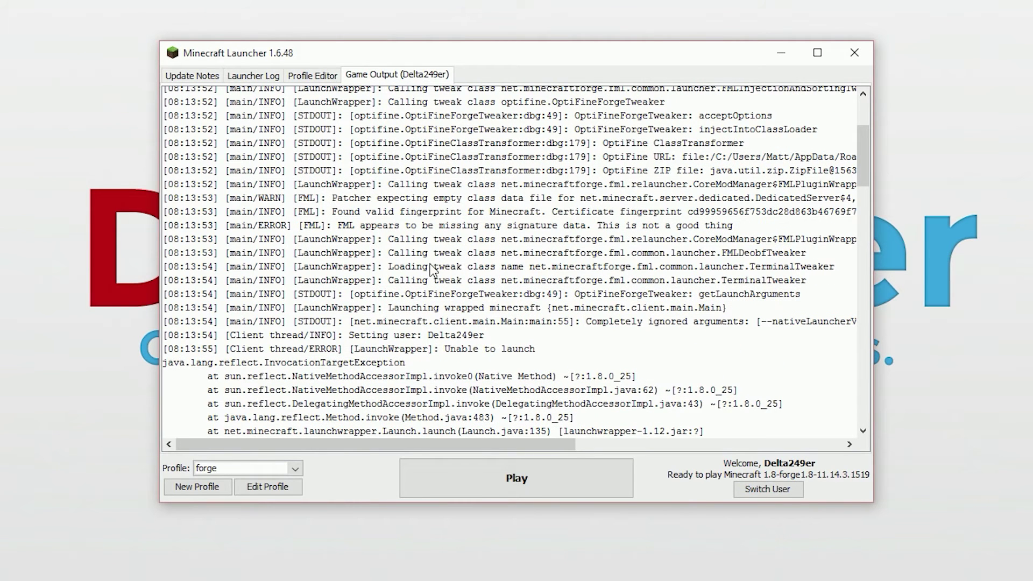
{"action": "left_click_drag", "start_coordinate": [356, 294], "coordinate": [453, 303]}
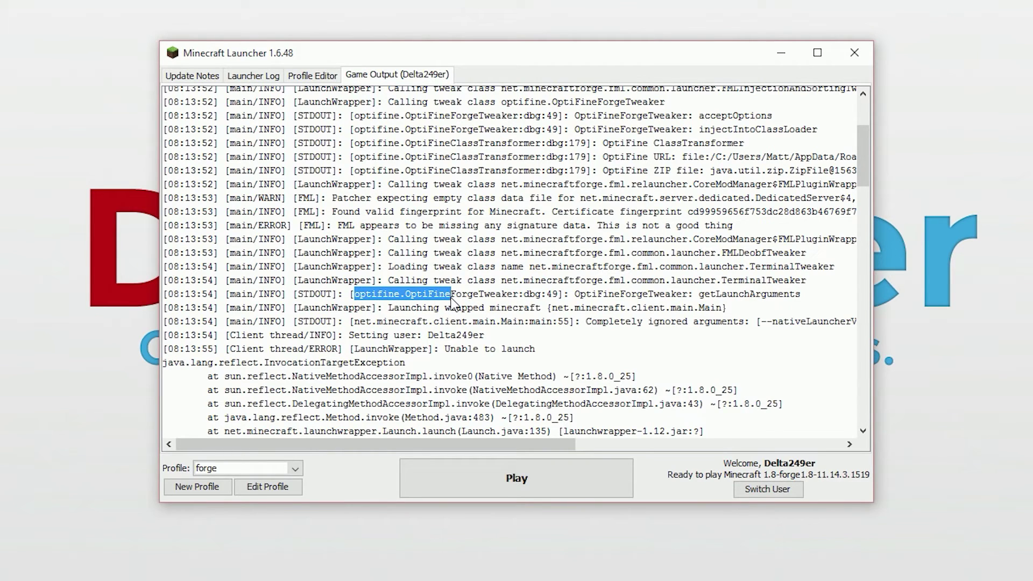
{"action": "left_click", "coordinate": [451, 303]}
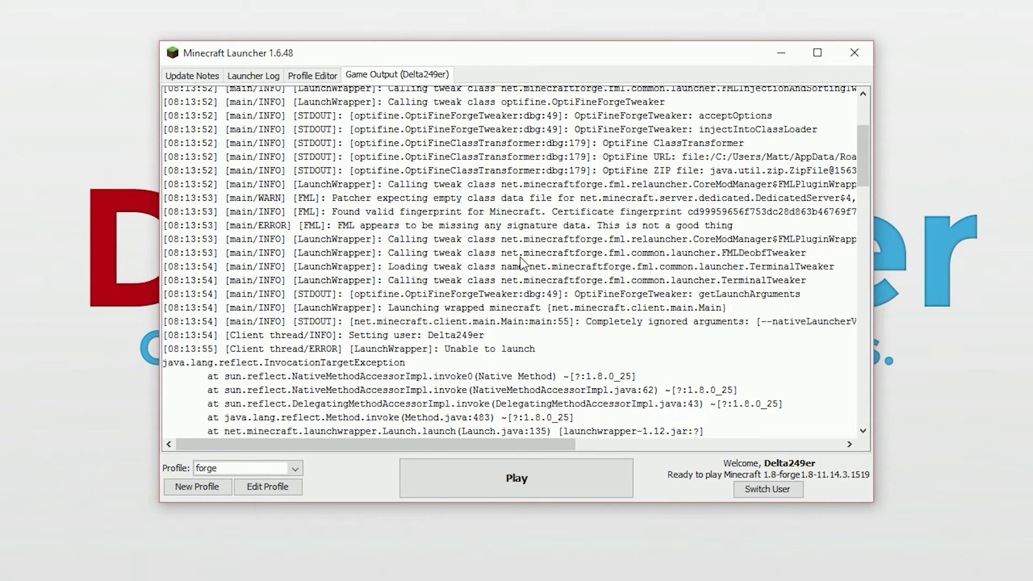
{"action": "left_click_drag", "start_coordinate": [603, 170], "coordinate": [702, 171]}
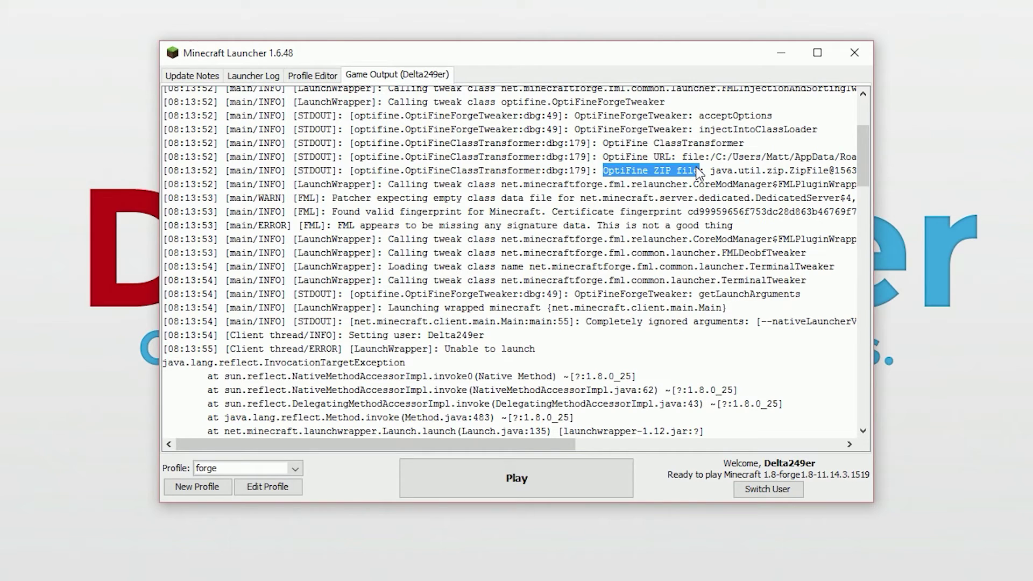
{"action": "left_click", "coordinate": [698, 172]}
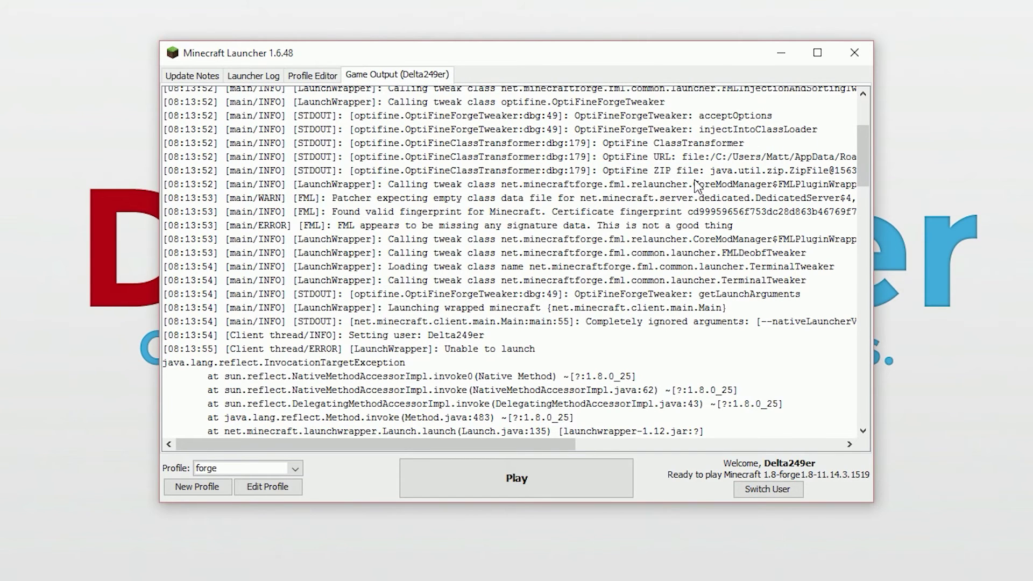
Scroll further up and highlight the line loading the OptiFine tweaker
{"action": "scroll", "coordinate": [695, 197], "scroll_direction": "up", "scroll_amount": 1}
{"action": "scroll", "coordinate": [693, 199], "scroll_direction": "up", "scroll_amount": 1}
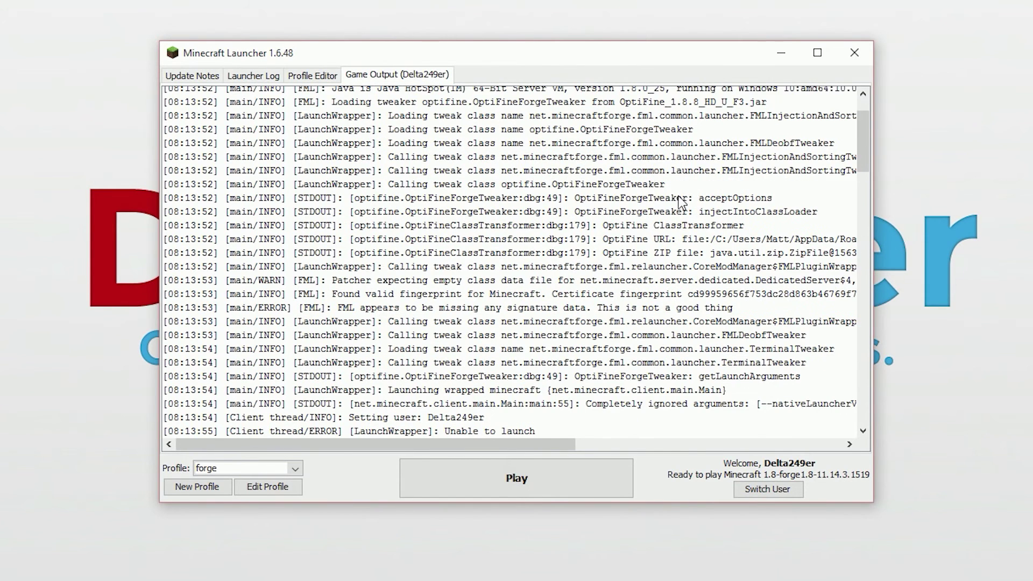
{"action": "scroll", "coordinate": [683, 203], "scroll_direction": "up", "scroll_amount": 1}
{"action": "left_click_drag", "start_coordinate": [767, 144], "coordinate": [340, 145]}
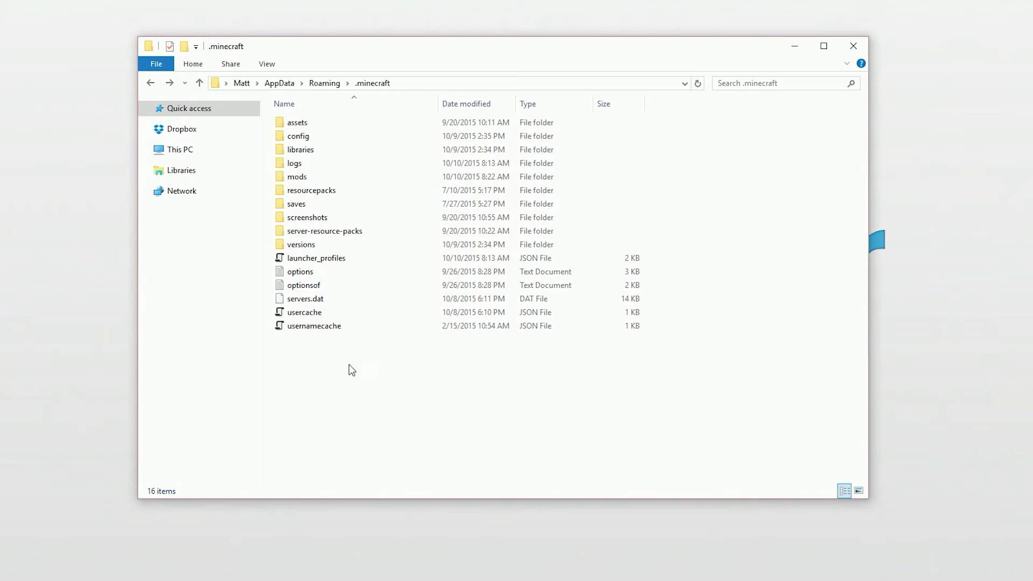
Create a new folder named Old inside the mods folder
{"action": "double_click", "coordinate": [295, 177]}
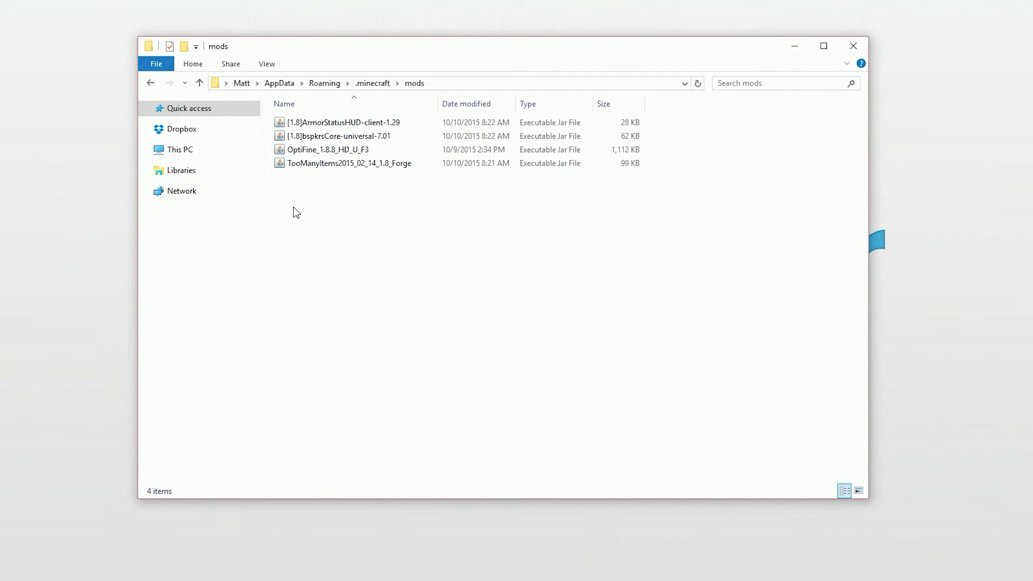
{"action": "right_click", "coordinate": [293, 207]}
{"action": "mouse_move", "coordinate": [354, 425]}
{"action": "left_click", "coordinate": [455, 425]}
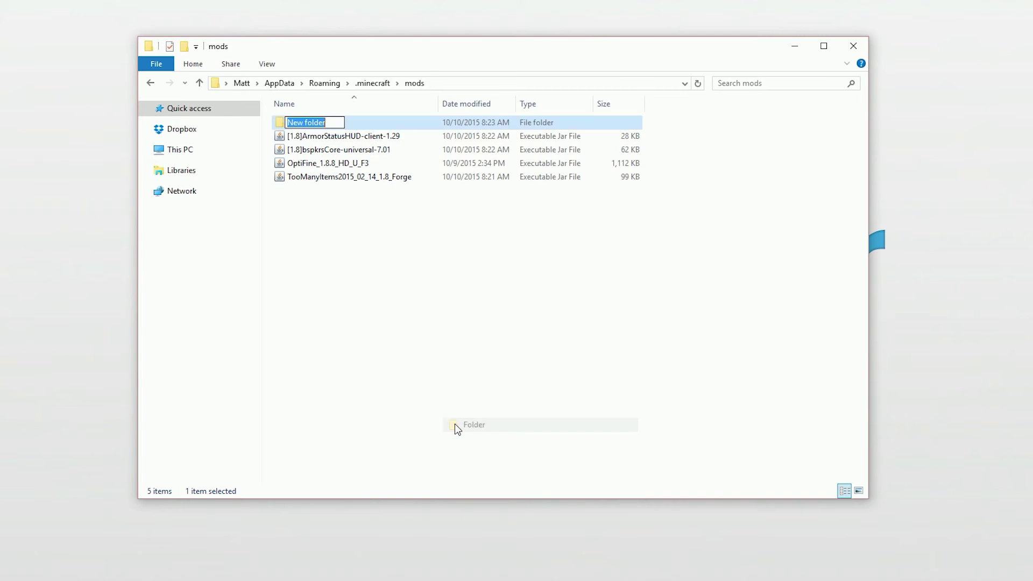
{"action": "type", "text": "Old"}
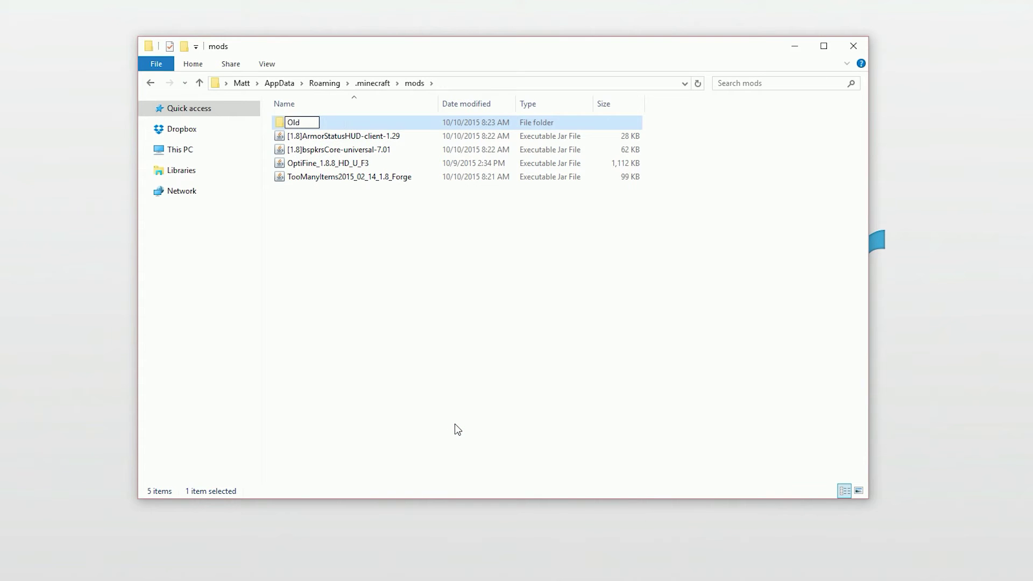
{"action": "left_click", "coordinate": [454, 422]}
Move the ArmorStatusHUD, bspkrsCore and OptiFine jars into the Old folder
{"action": "left_click", "coordinate": [347, 136]}
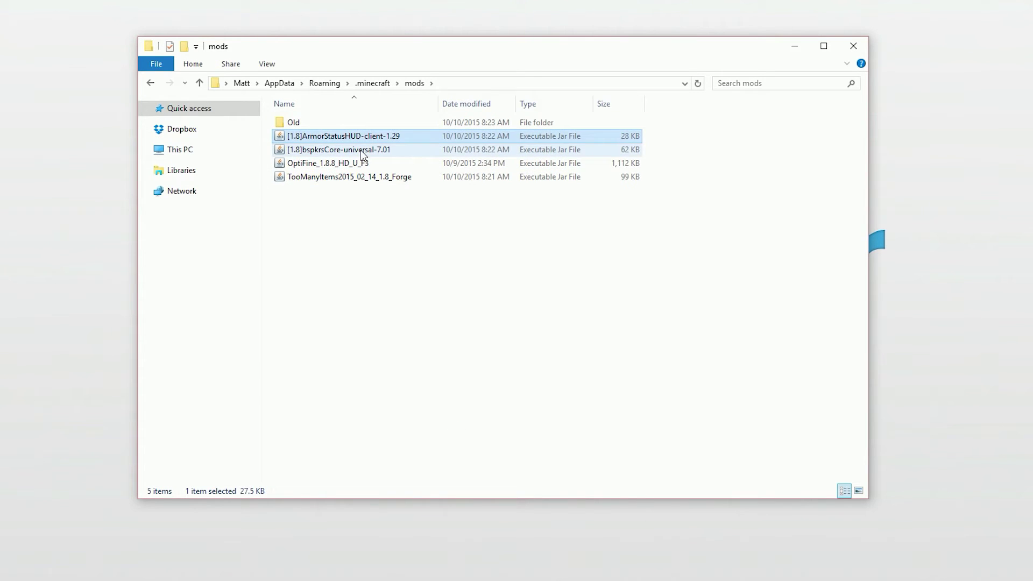
{"action": "left_click", "coordinate": [361, 152]}
{"action": "left_click", "coordinate": [364, 164]}
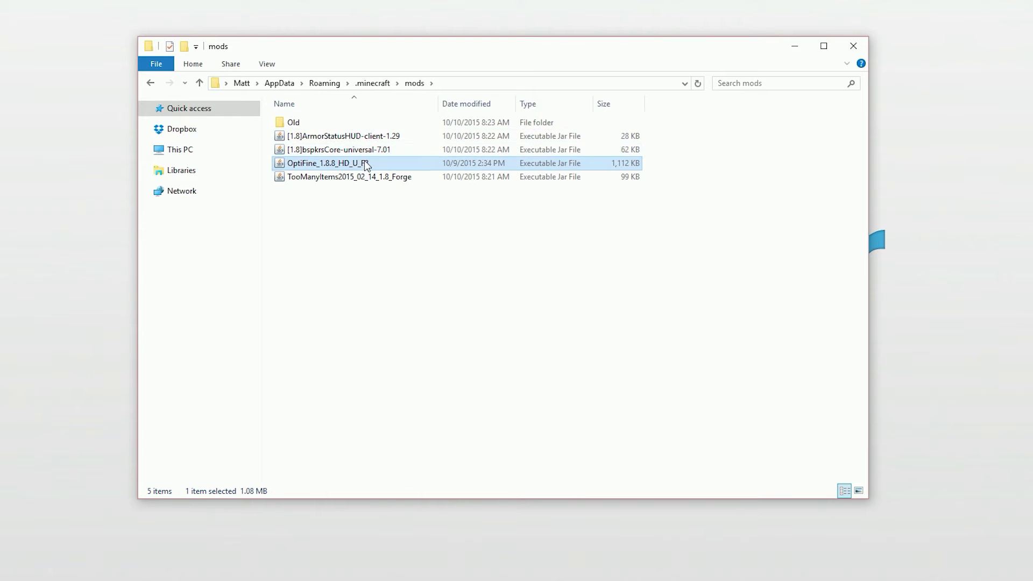
{"action": "left_click", "coordinate": [342, 138], "text": "shift"}
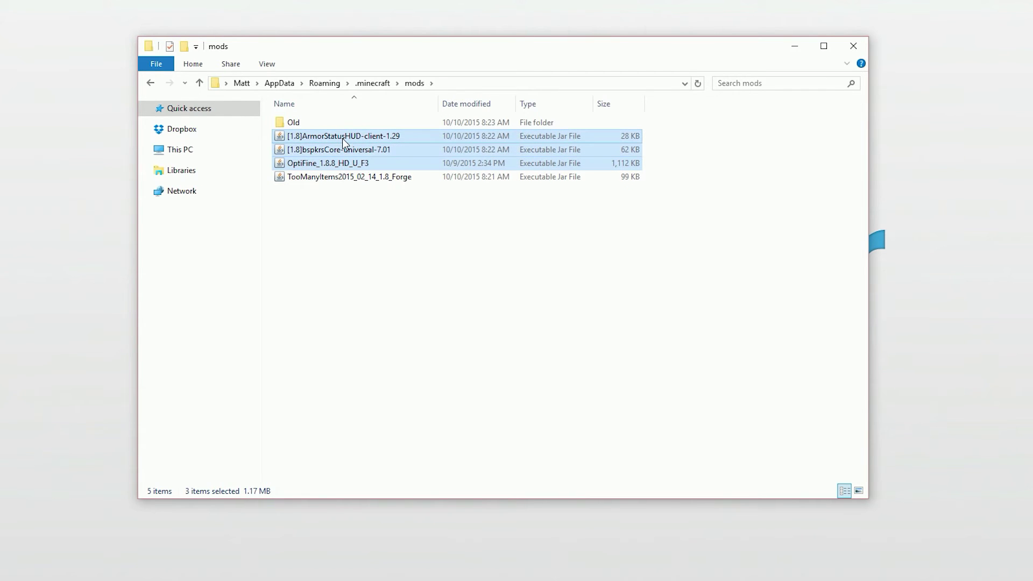
{"action": "left_click_drag", "start_coordinate": [337, 151], "coordinate": [302, 123]}
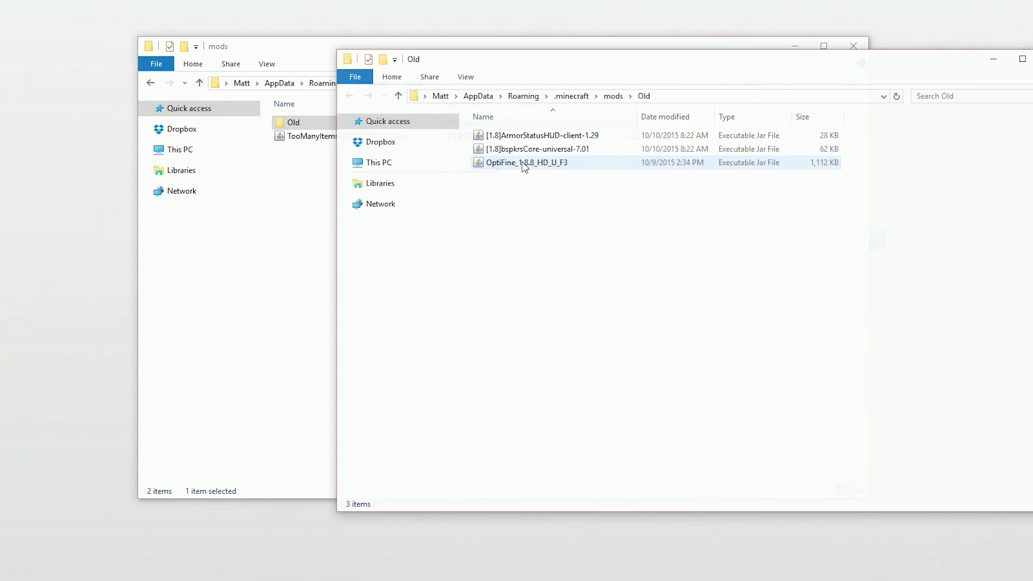
Move the OptiFine jar from Old back into mods and relaunch the forge profile
{"action": "left_click", "coordinate": [538, 164]}
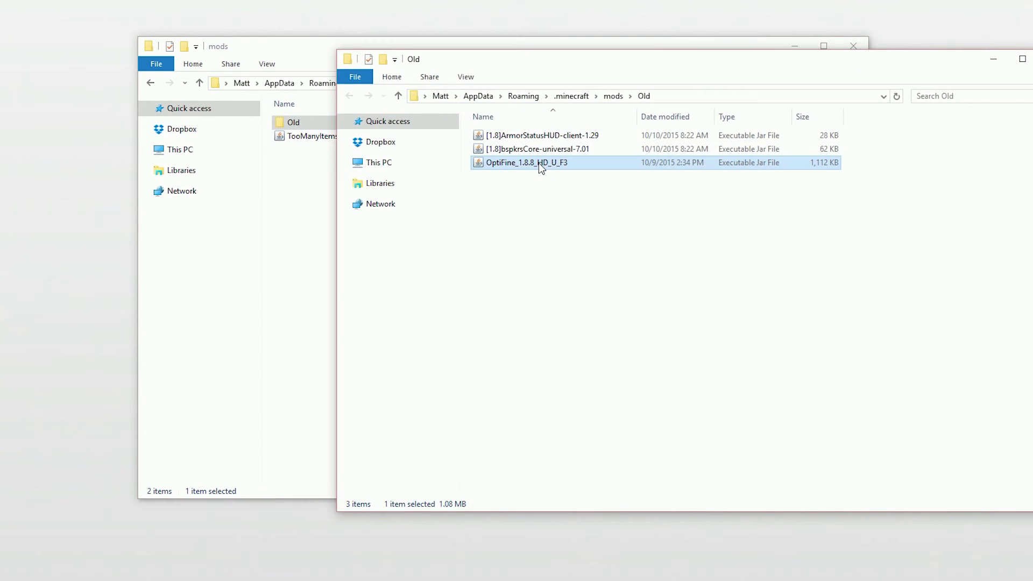
{"action": "left_click_drag", "start_coordinate": [538, 168], "coordinate": [293, 170]}
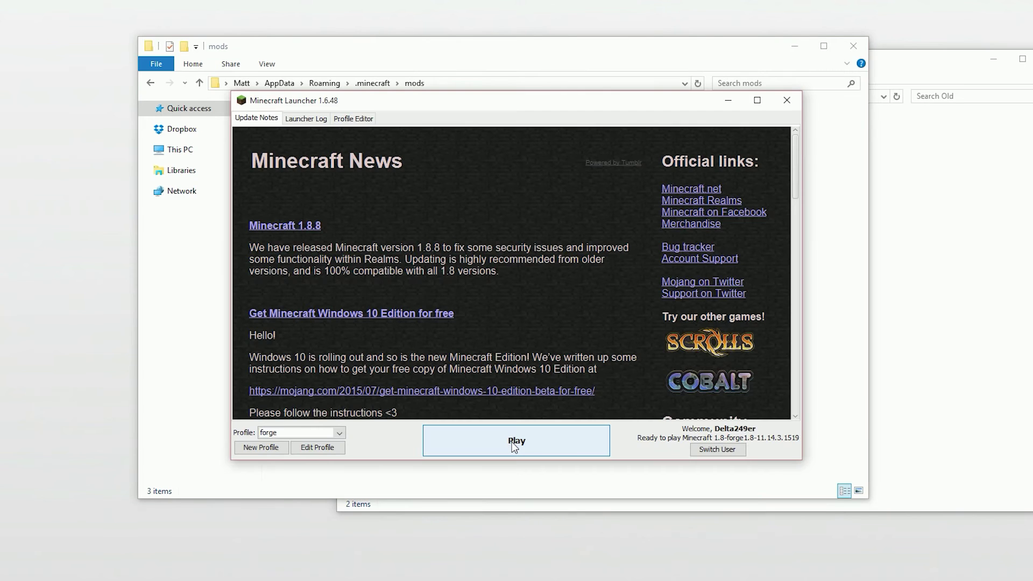
{"action": "left_click", "coordinate": [514, 444]}
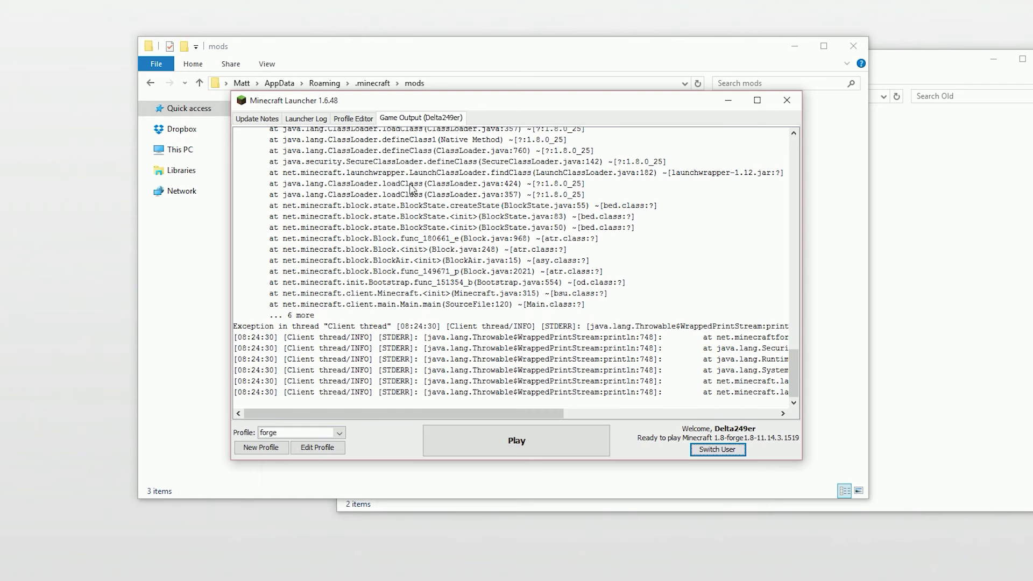
Move the R3D.CRAFT 512x resource pack zip from resourcepacks to the Desktop
{"action": "left_click", "coordinate": [461, 240]}
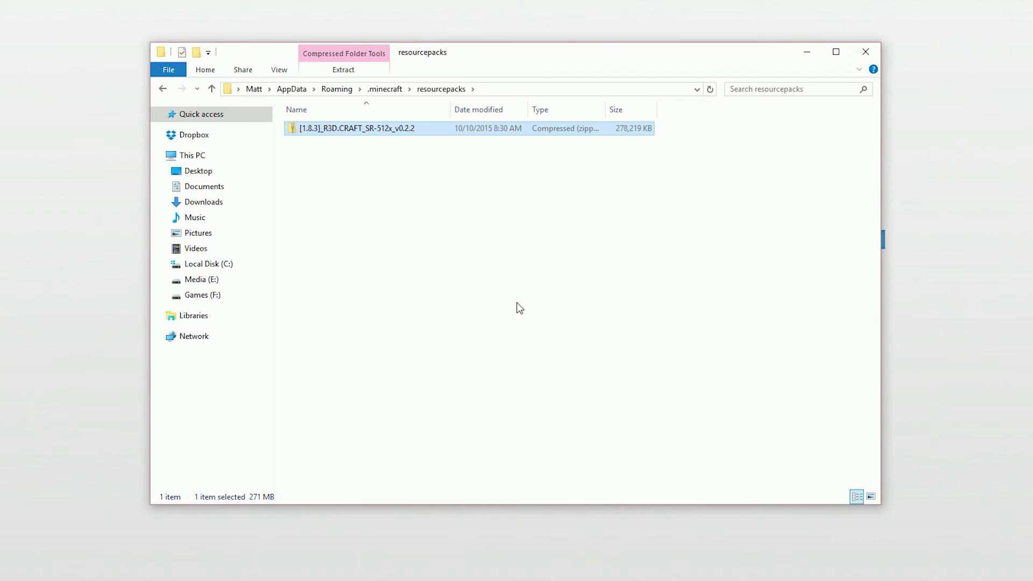
{"action": "left_click", "coordinate": [385, 176]}
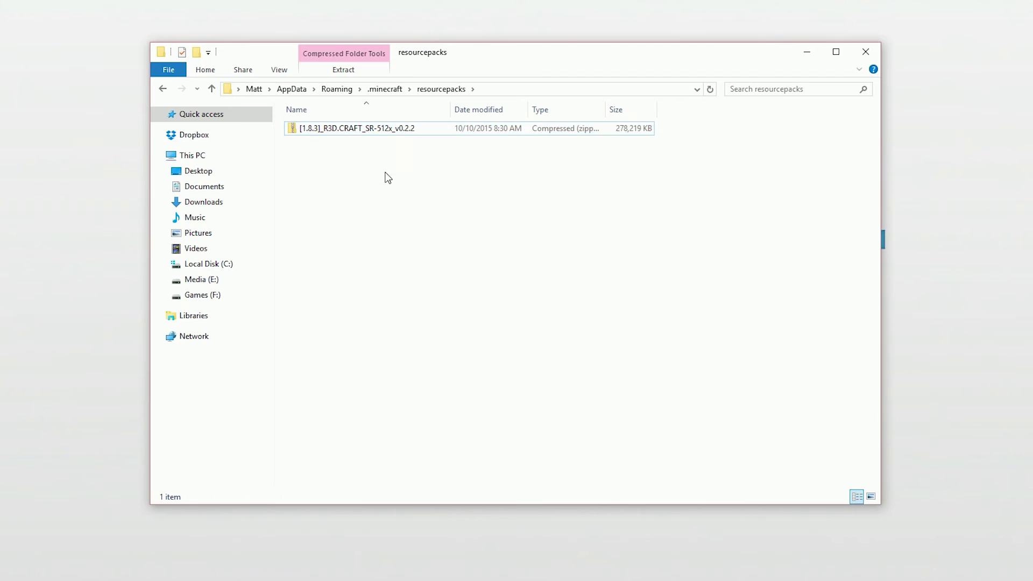
{"action": "left_click", "coordinate": [364, 130]}
{"action": "left_click_drag", "start_coordinate": [364, 130], "coordinate": [24, 322]}
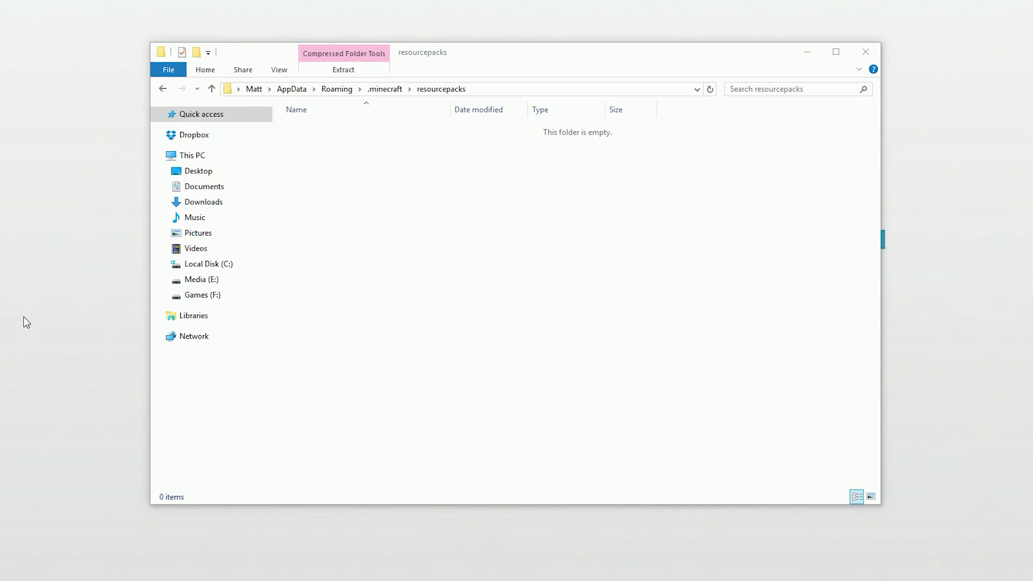